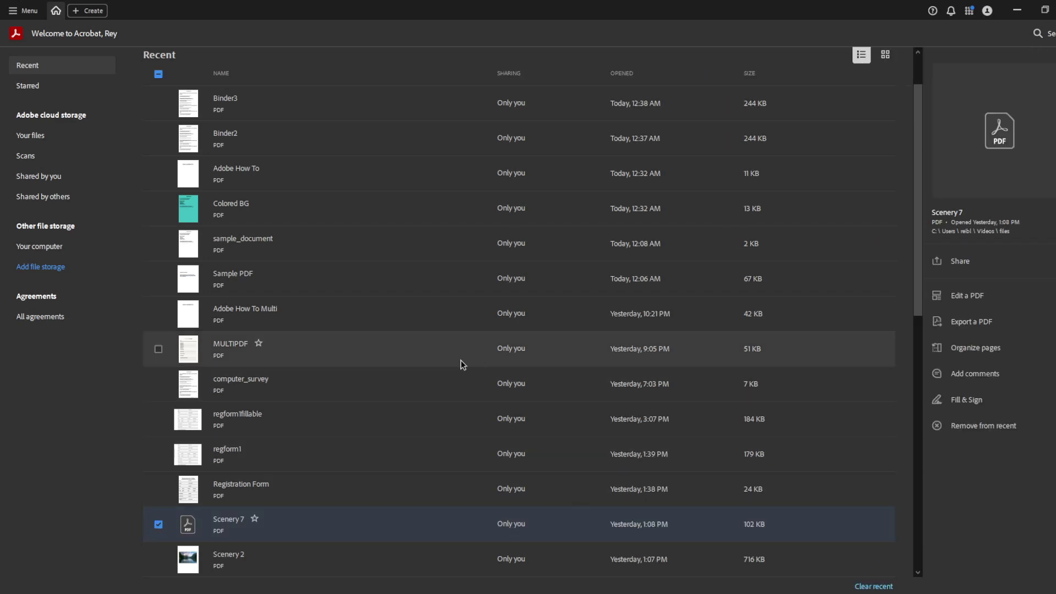
pyautogui.scroll(2, 455, 363)
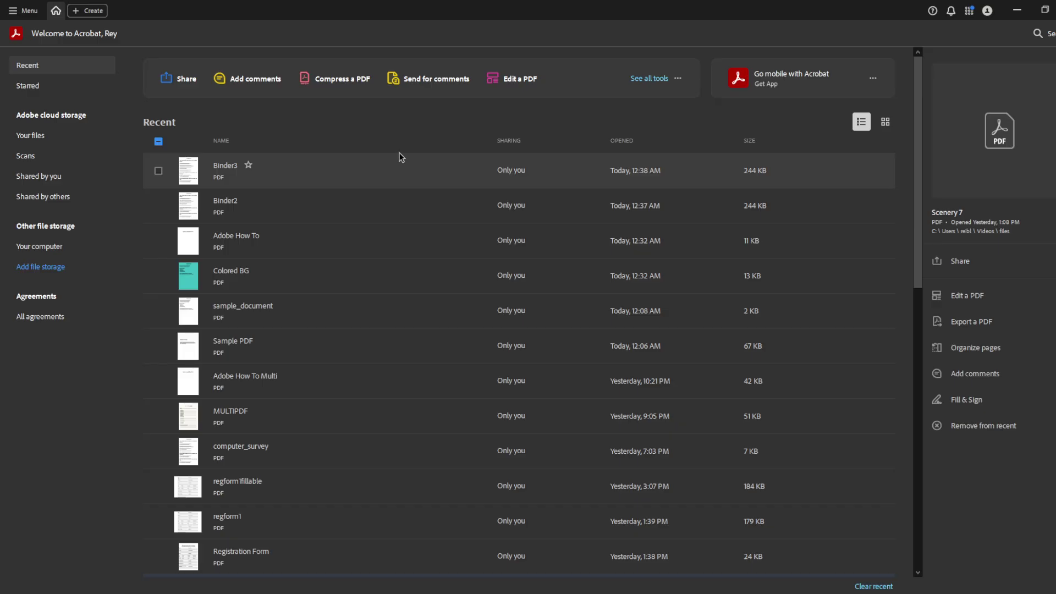
# Open the MULTIPDF_Part2 PDF from the computer to show the blank registration form
pyautogui.click(16, 13)
pyautogui.click(41, 35)
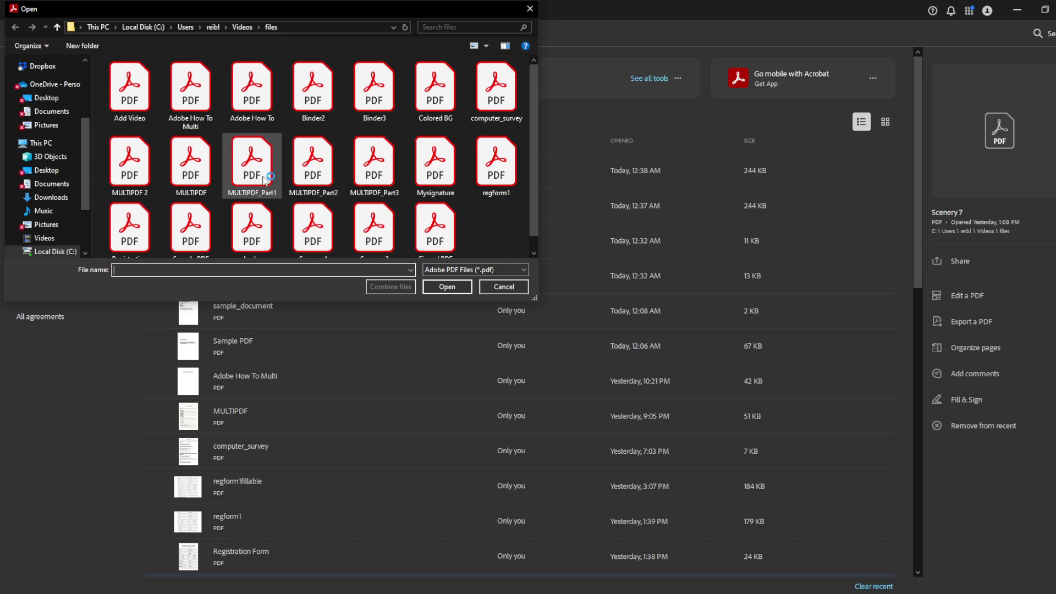
pyautogui.click(315, 181)
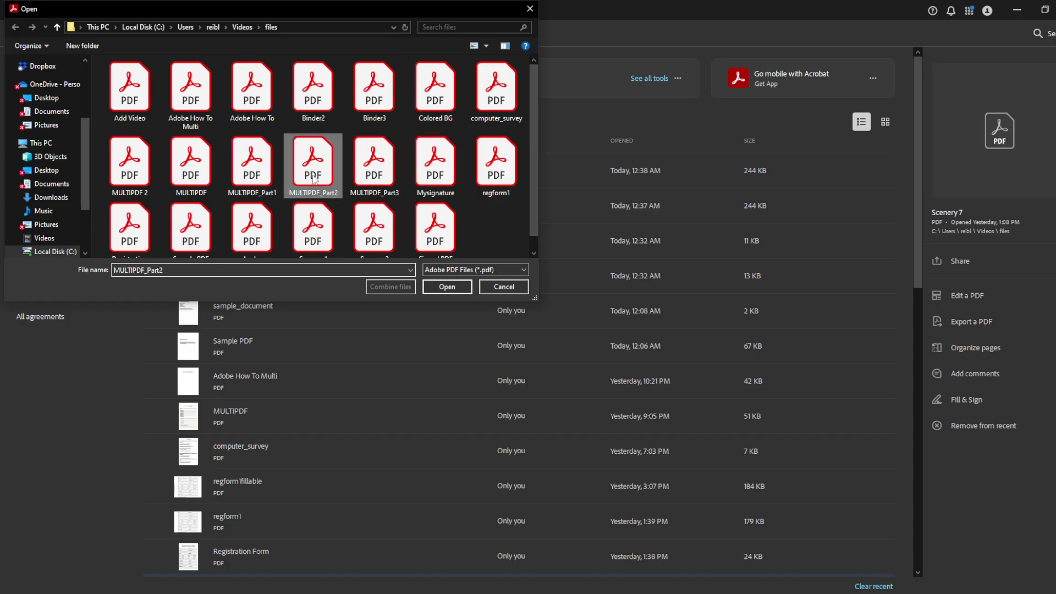
pyautogui.doubleClick(315, 181)
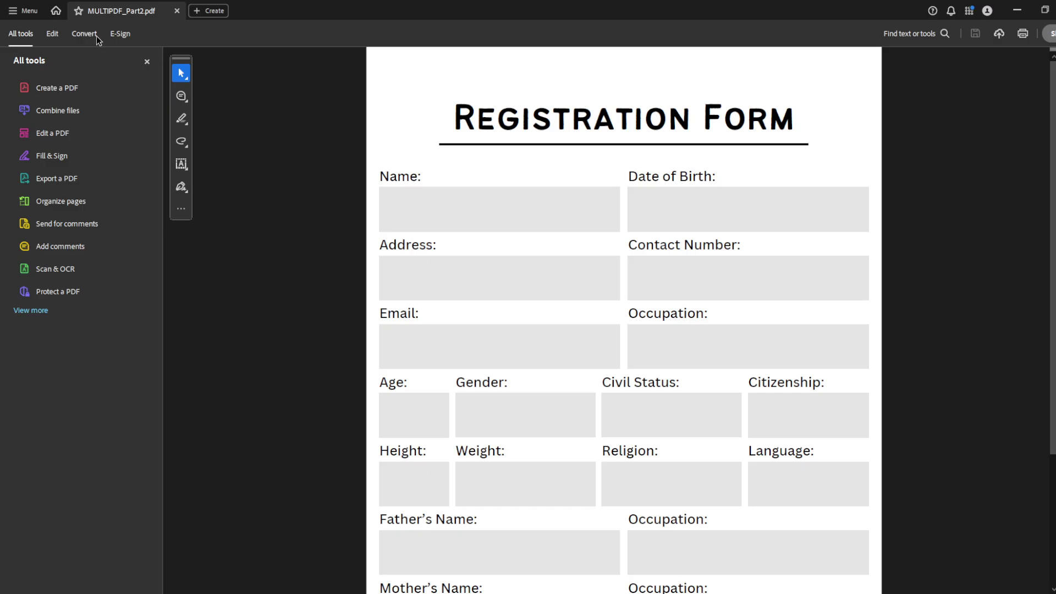
# Show the Security tab of Document Properties, currently with no security method
pyautogui.click(25, 10)
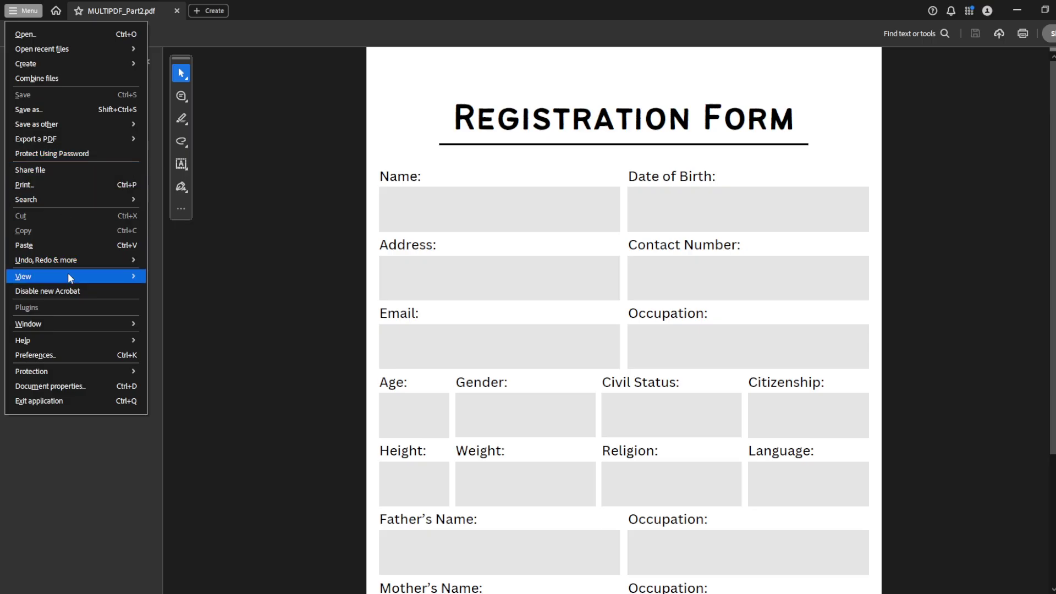
pyautogui.moveTo(75, 372)
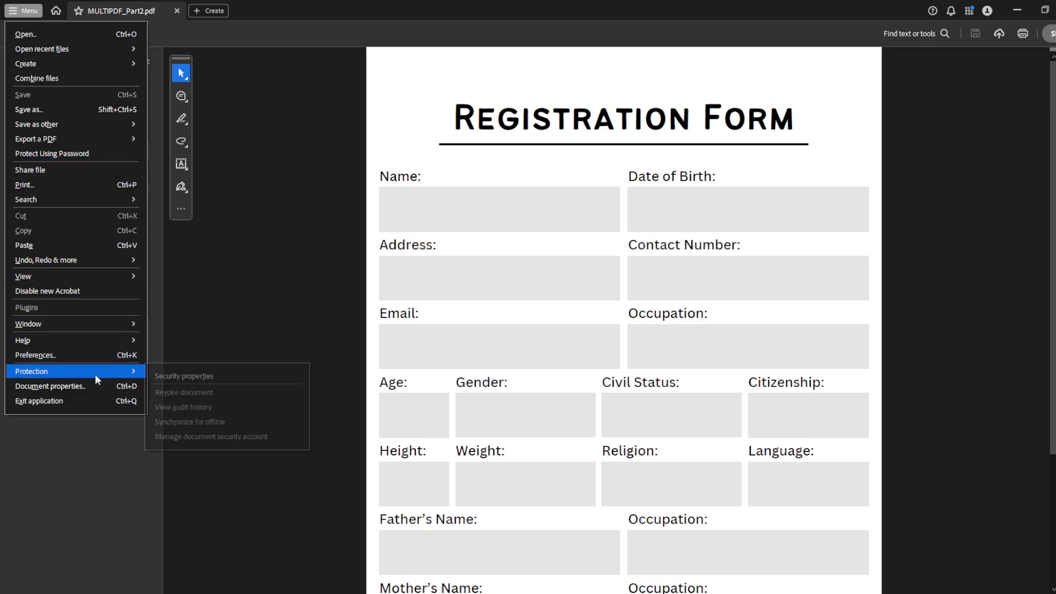
pyautogui.click(241, 376)
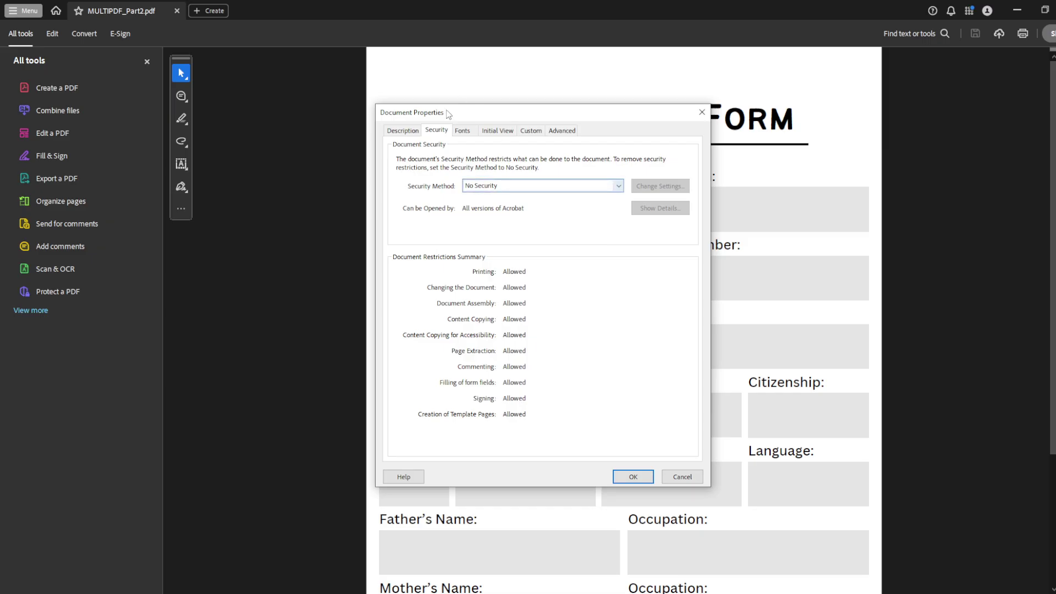
# Choose Password Security as the document's security method
pyautogui.click(517, 192)
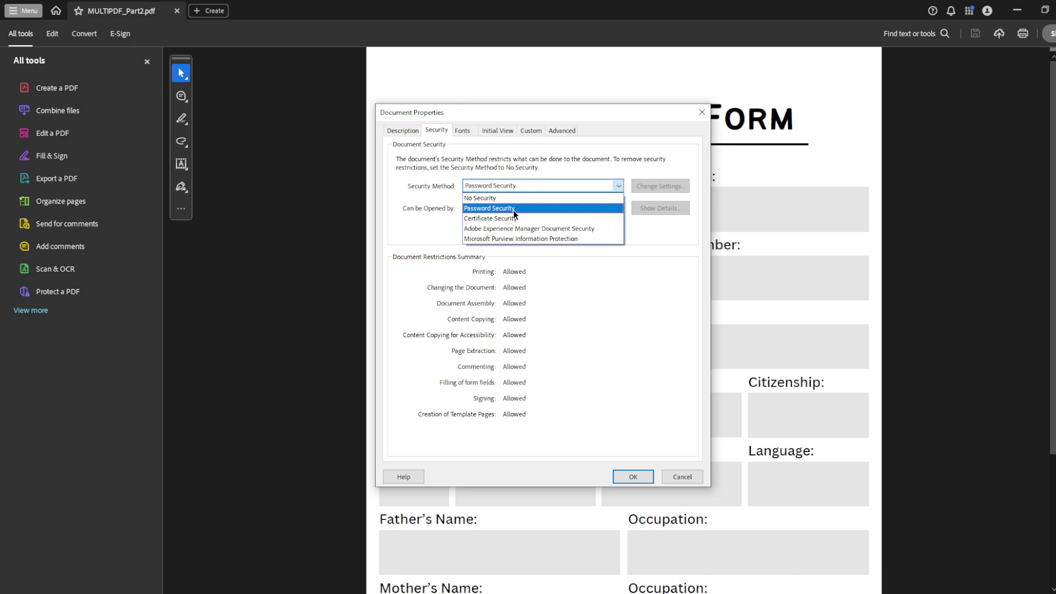
pyautogui.click(513, 211)
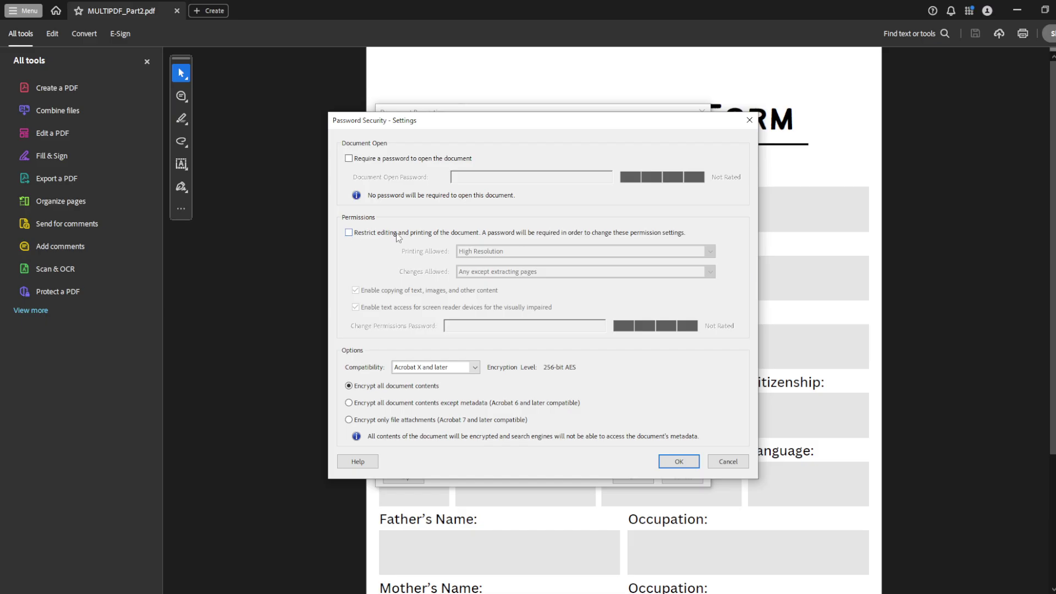
# Enable 'Restrict editing and printing of the document' with Printing Allowed set to None
pyautogui.click(349, 232)
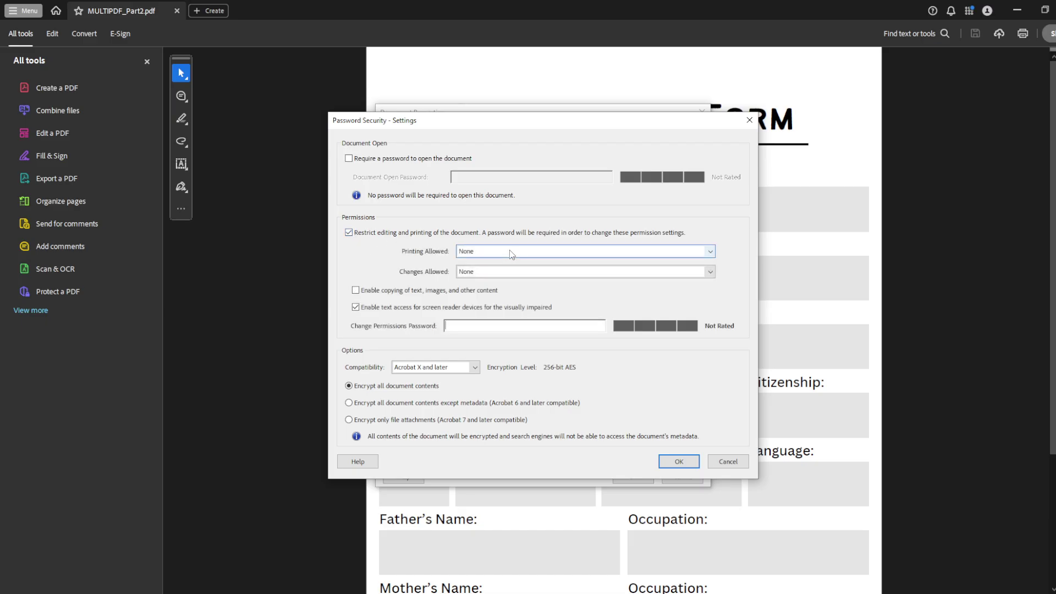
pyautogui.click(511, 252)
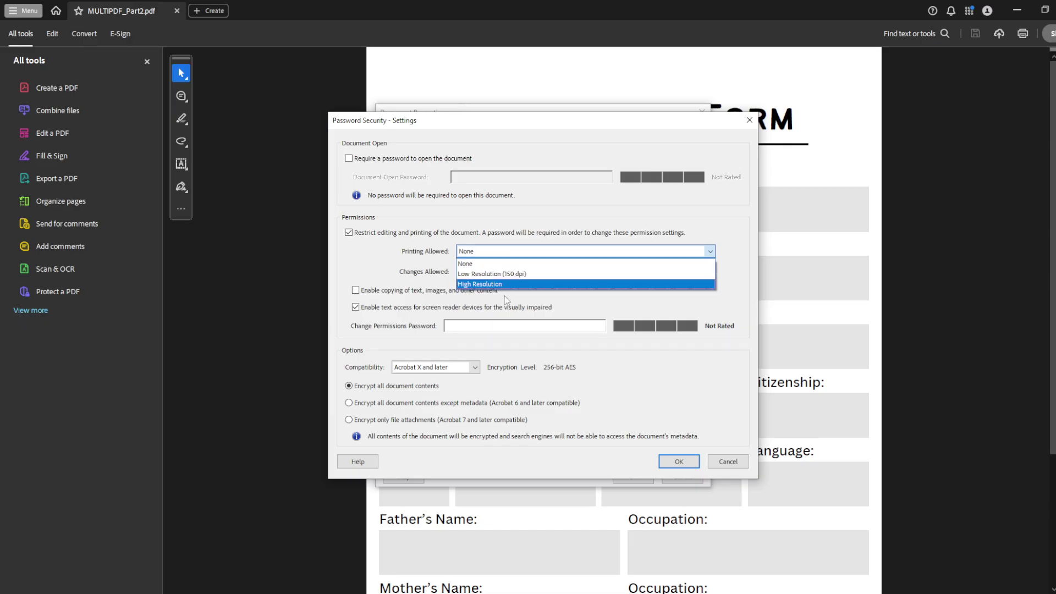
pyautogui.click(506, 265)
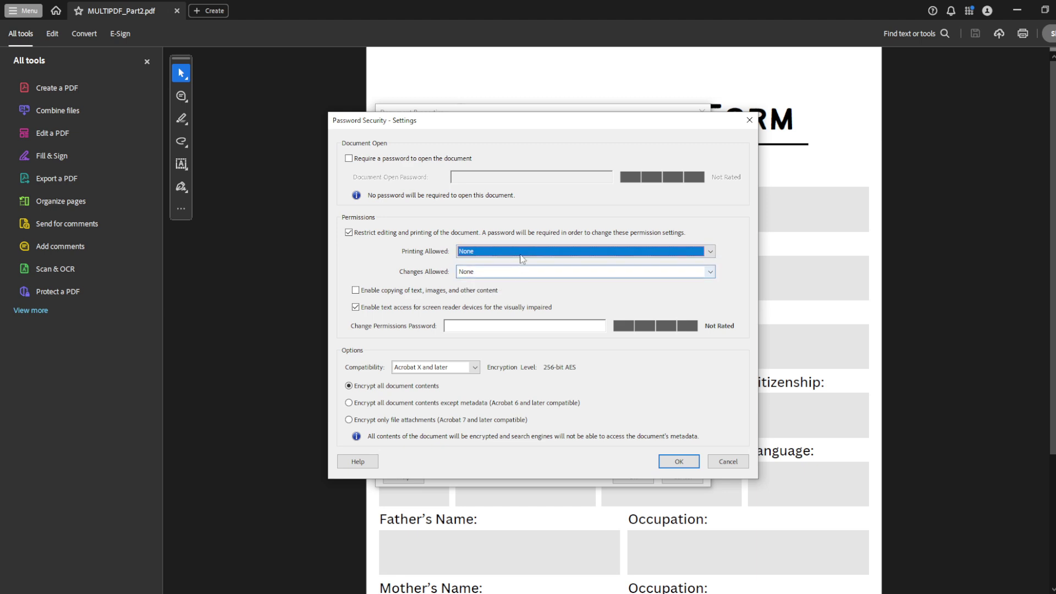
pyautogui.click(519, 255)
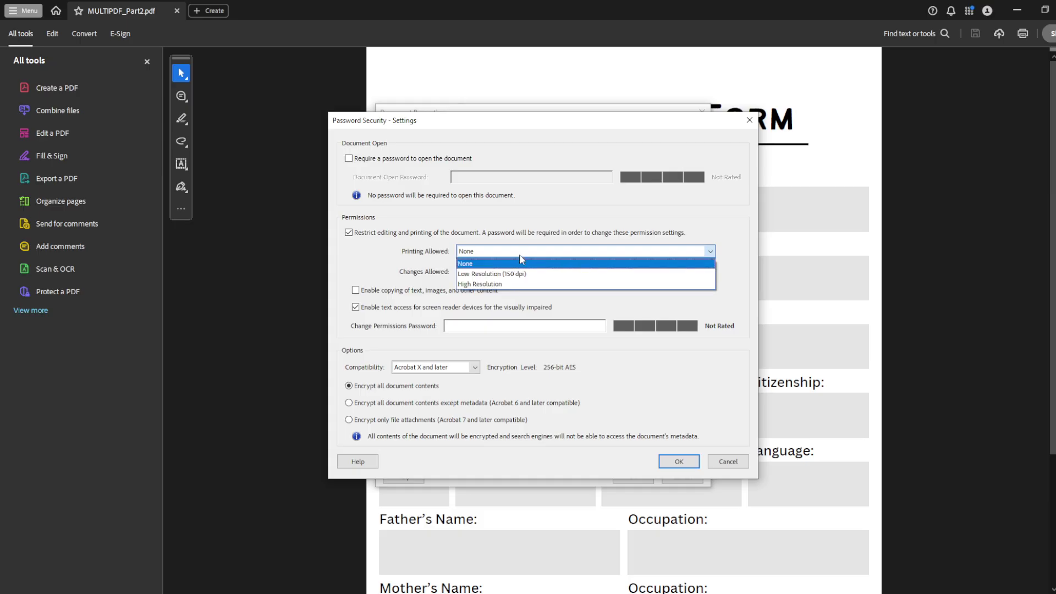
pyautogui.click(520, 264)
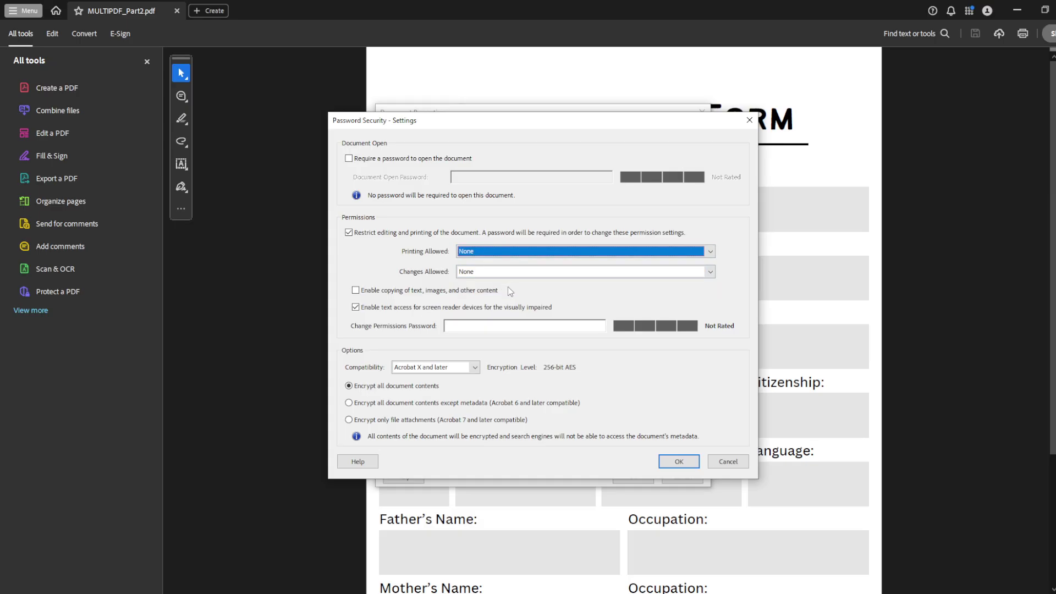
# Set Changes Allowed to None and begin entering the Change Permissions Password
pyautogui.click(515, 272)
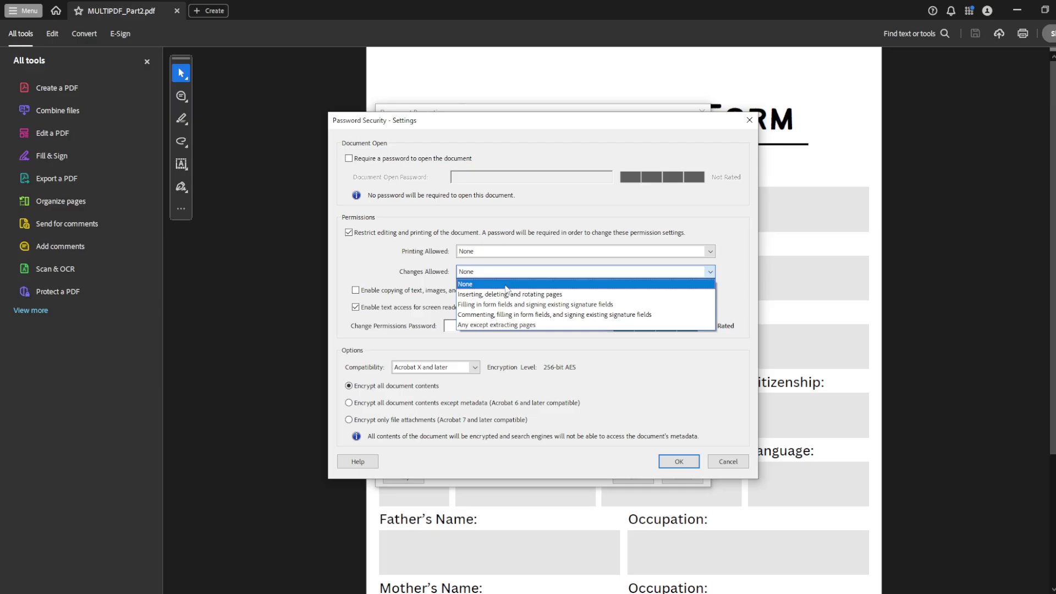
pyautogui.click(506, 285)
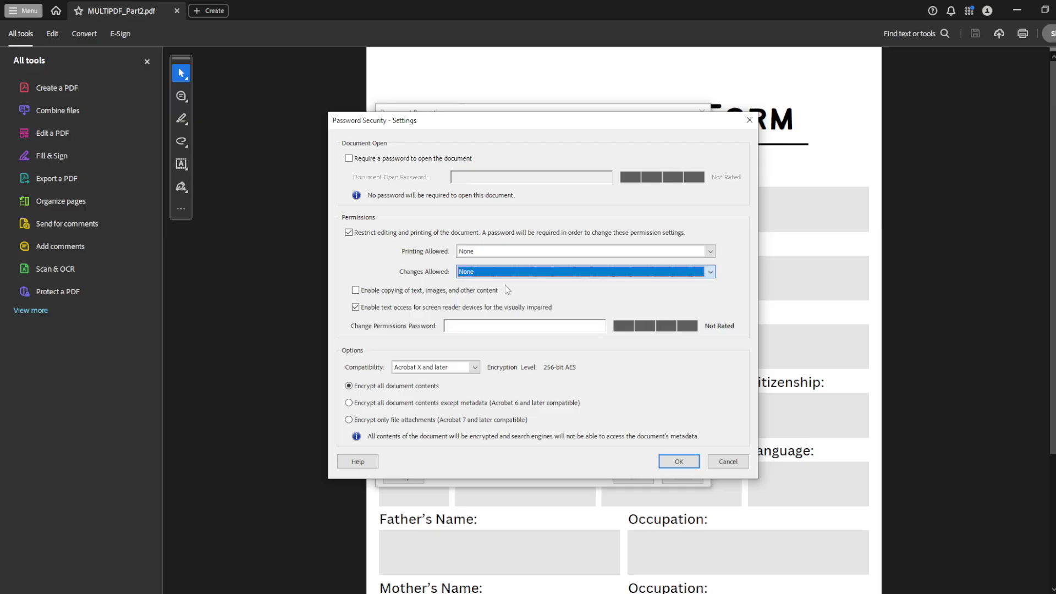
pyautogui.click(507, 327)
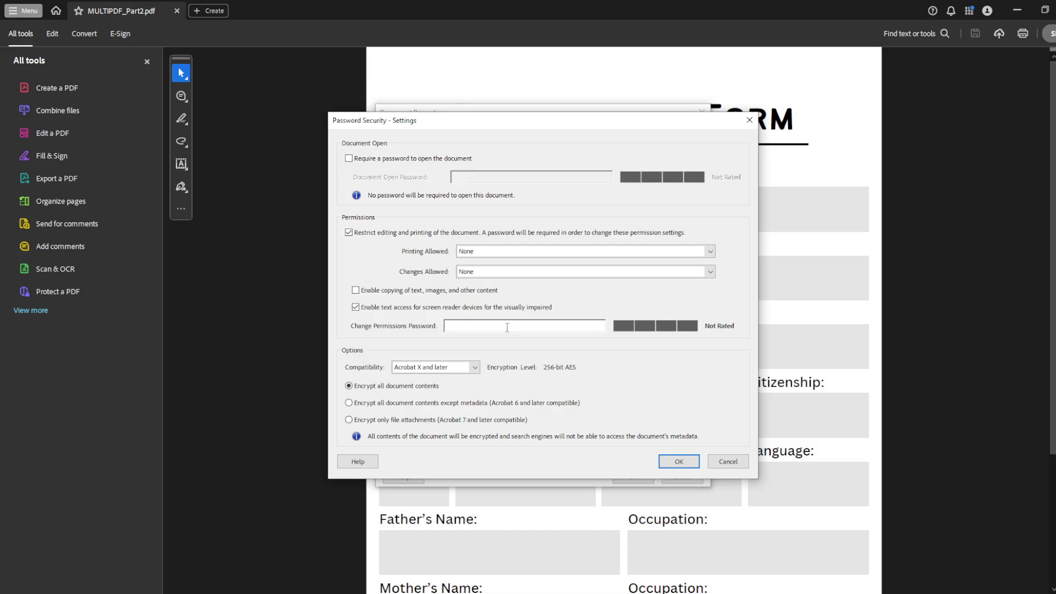
pyautogui.write('1')
pyautogui.write('8')
# Confirm the permissions password, accept the warning and save notices, and close Document Properties
pyautogui.click(678, 460)
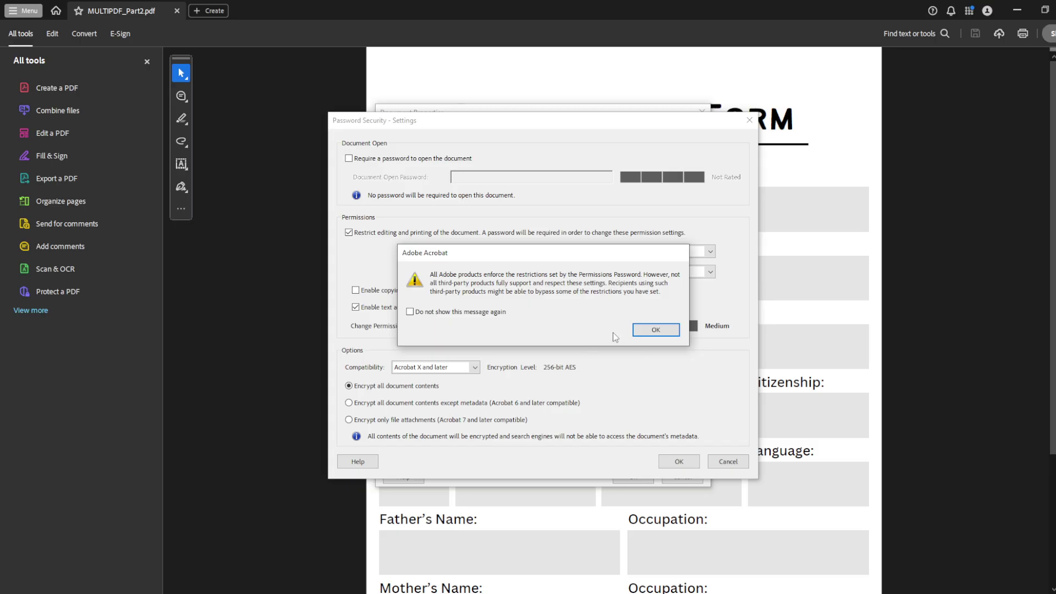
pyautogui.click(656, 330)
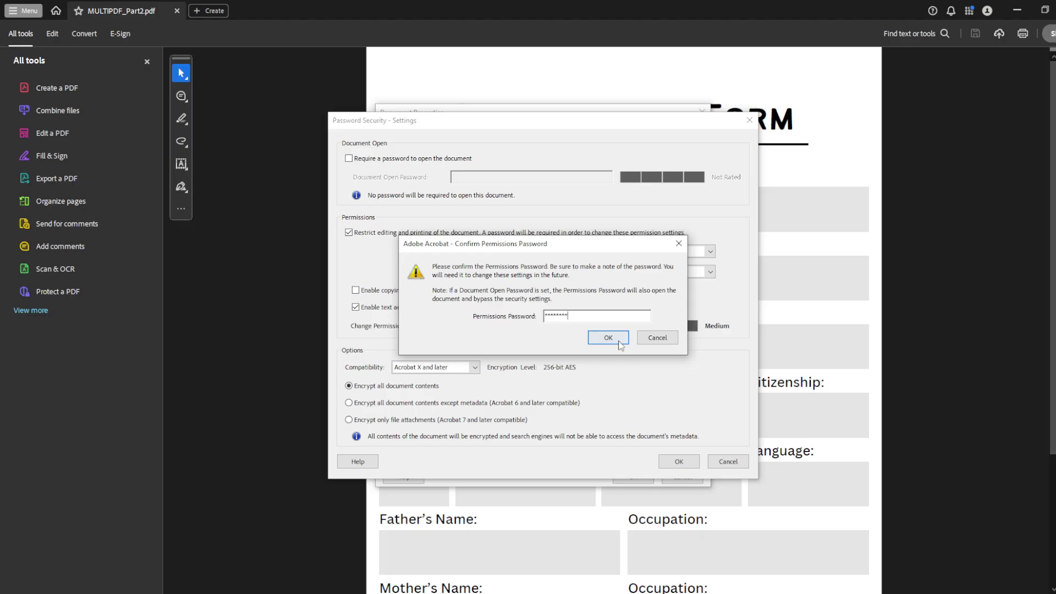
pyautogui.click(615, 340)
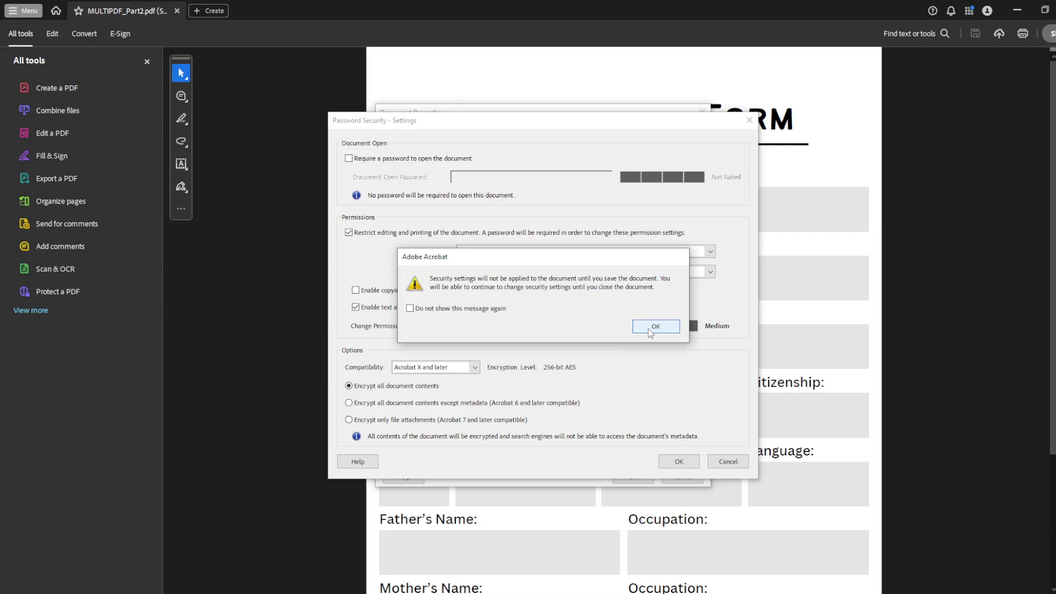
pyautogui.click(649, 329)
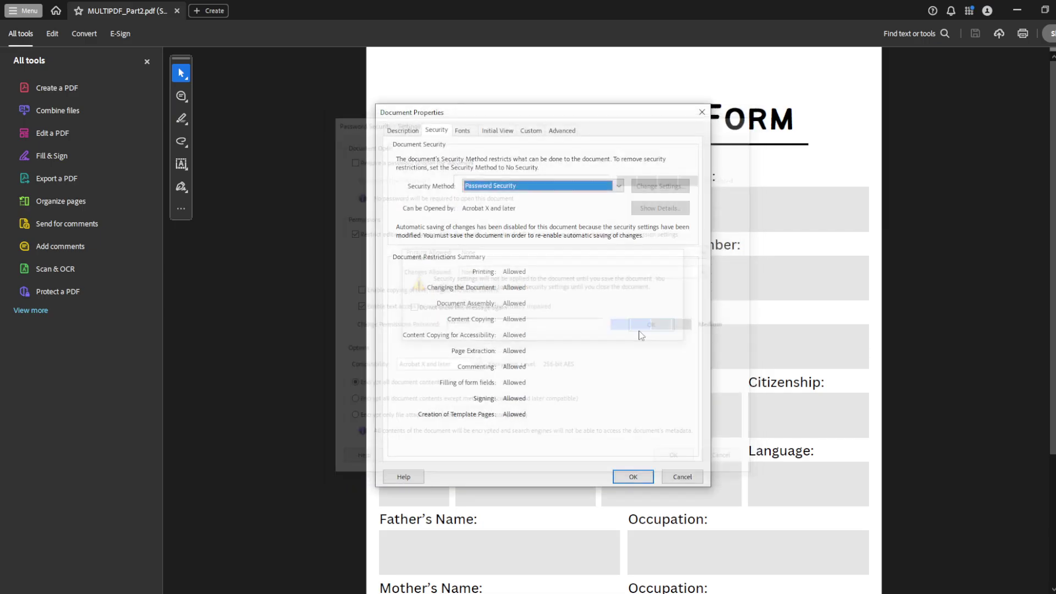
pyautogui.click(633, 477)
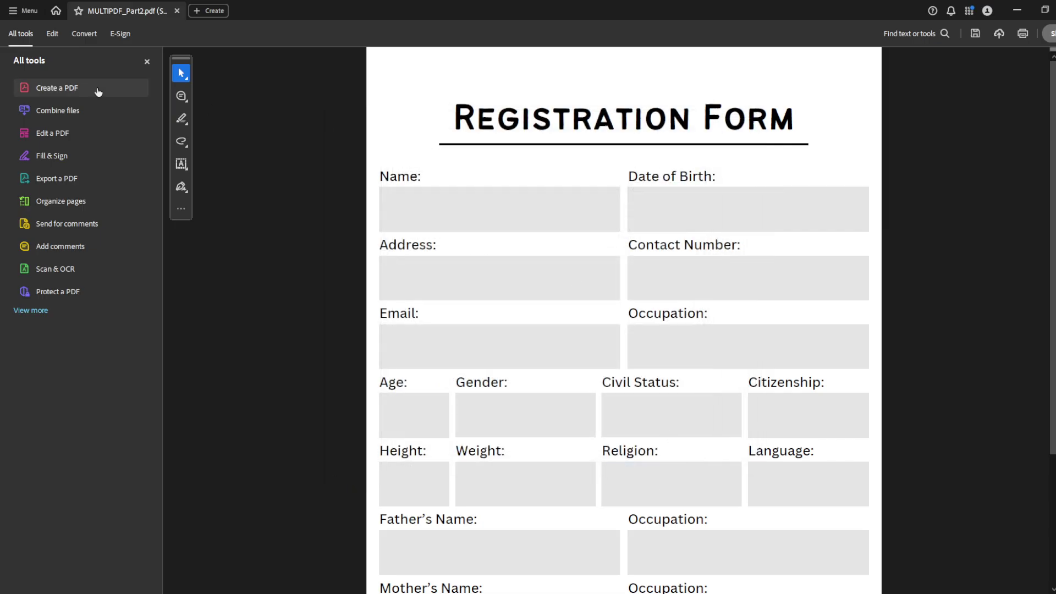
# Save the password-secured registration form from the toolbar, then bring up the Menu
pyautogui.click(976, 34)
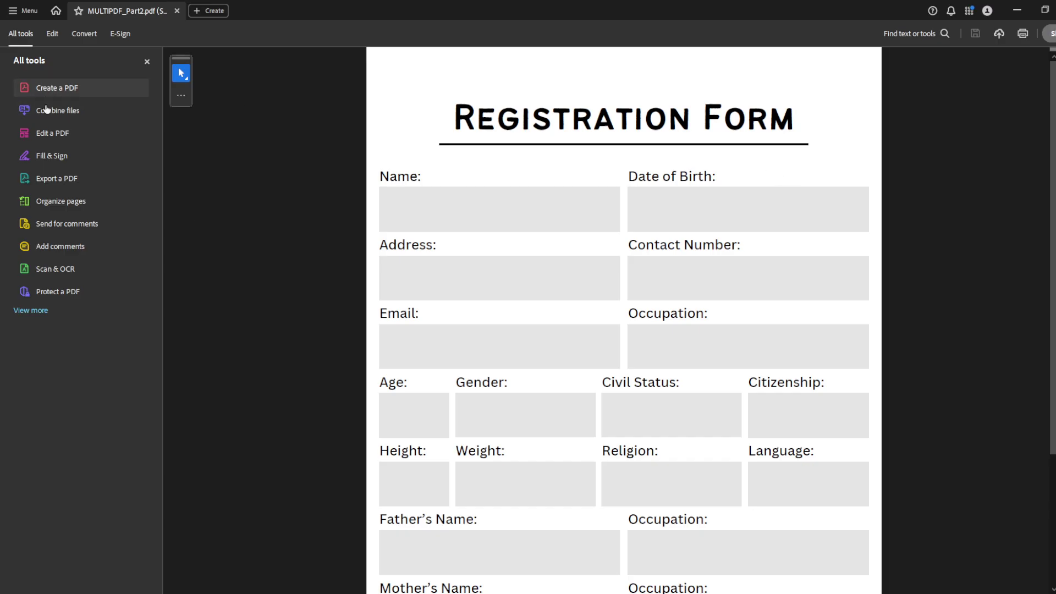
pyautogui.click(16, 12)
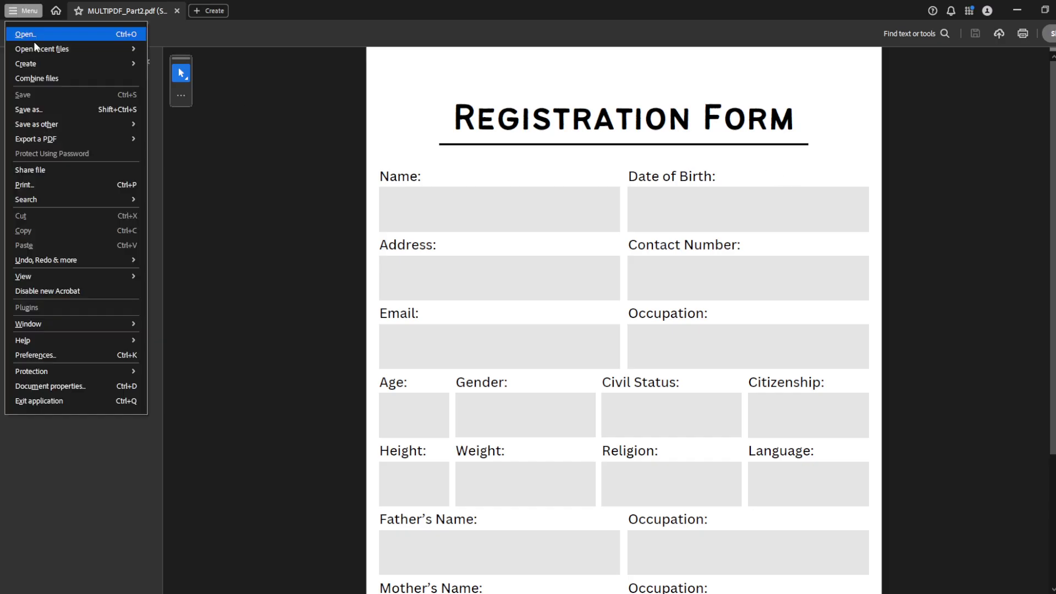